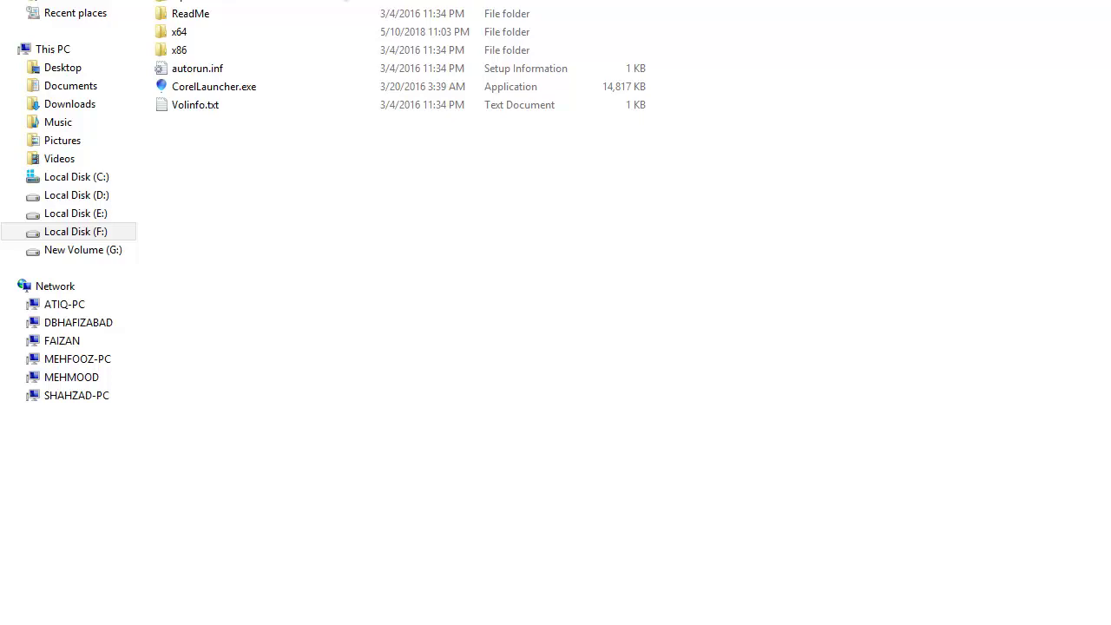
Run Setup.exe from the x64 folder as administrator and accept the End User License Agreement and Terms of Service.
double_click(299, 32)
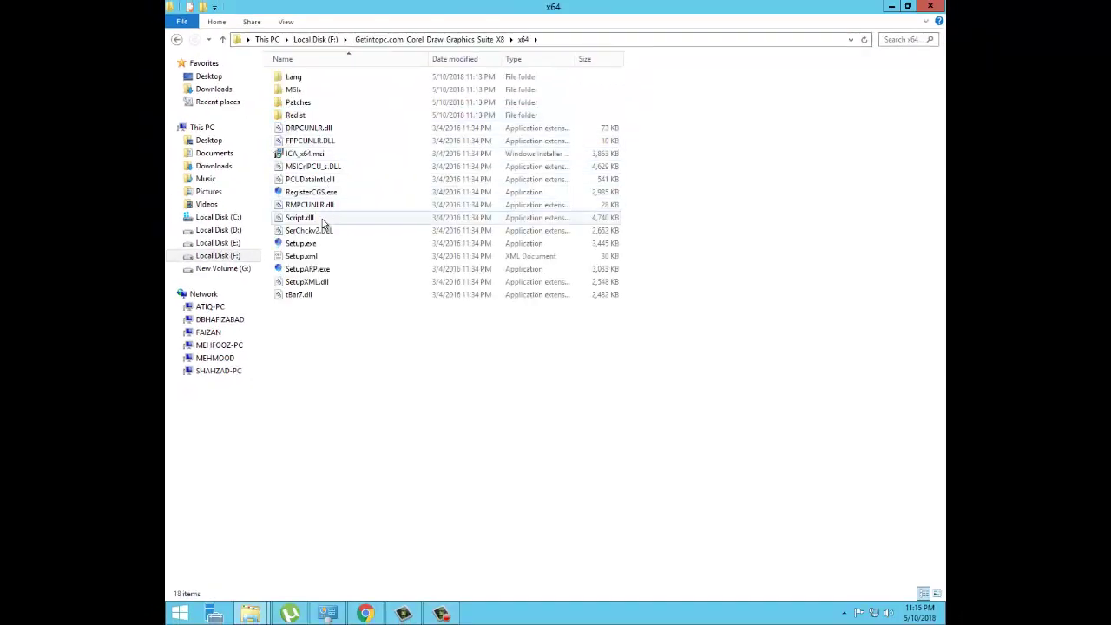
click(315, 246)
right_click(315, 246)
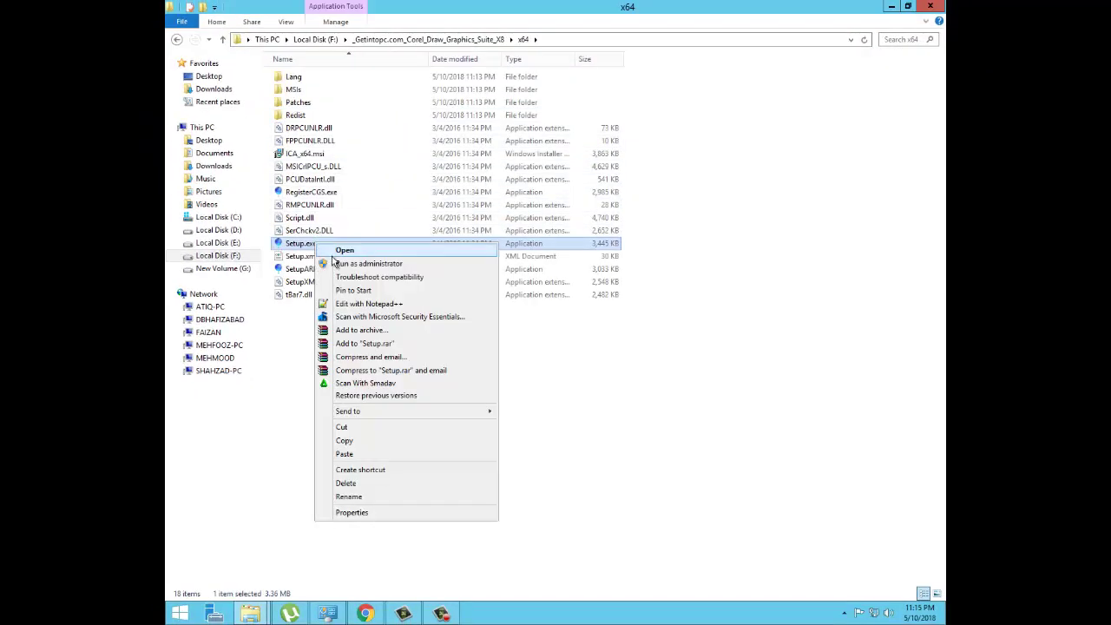
click(342, 262)
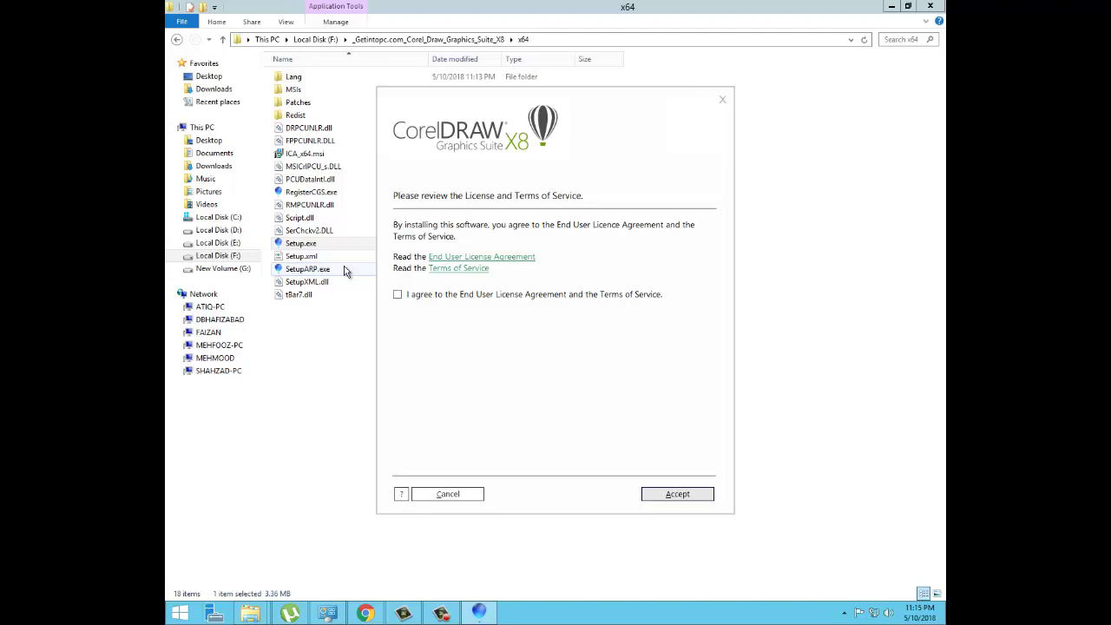
click(483, 295)
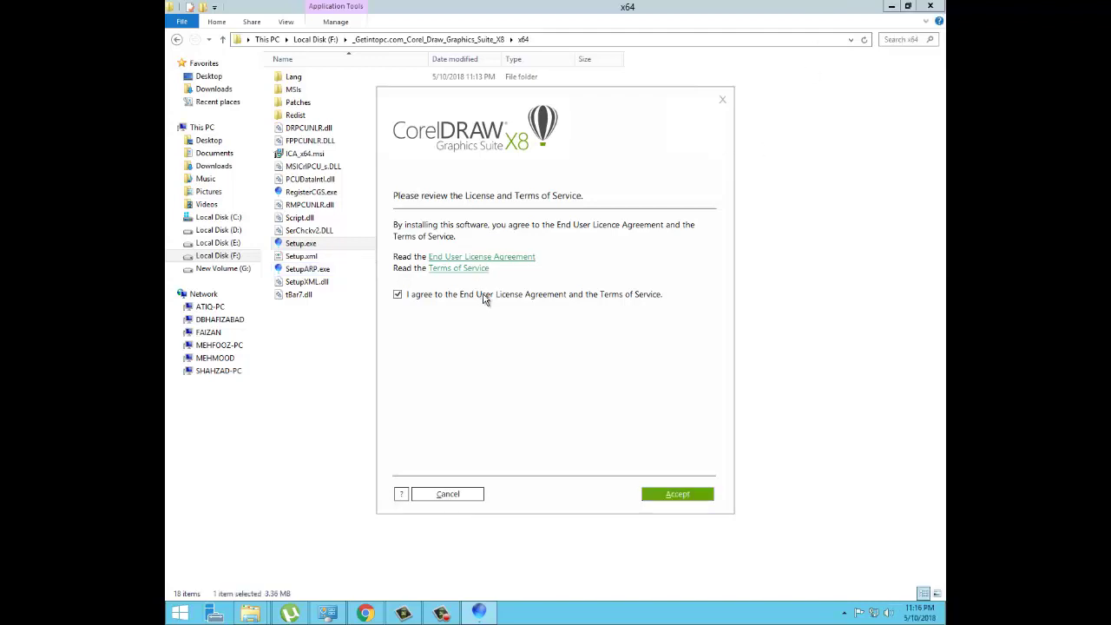
click(676, 493)
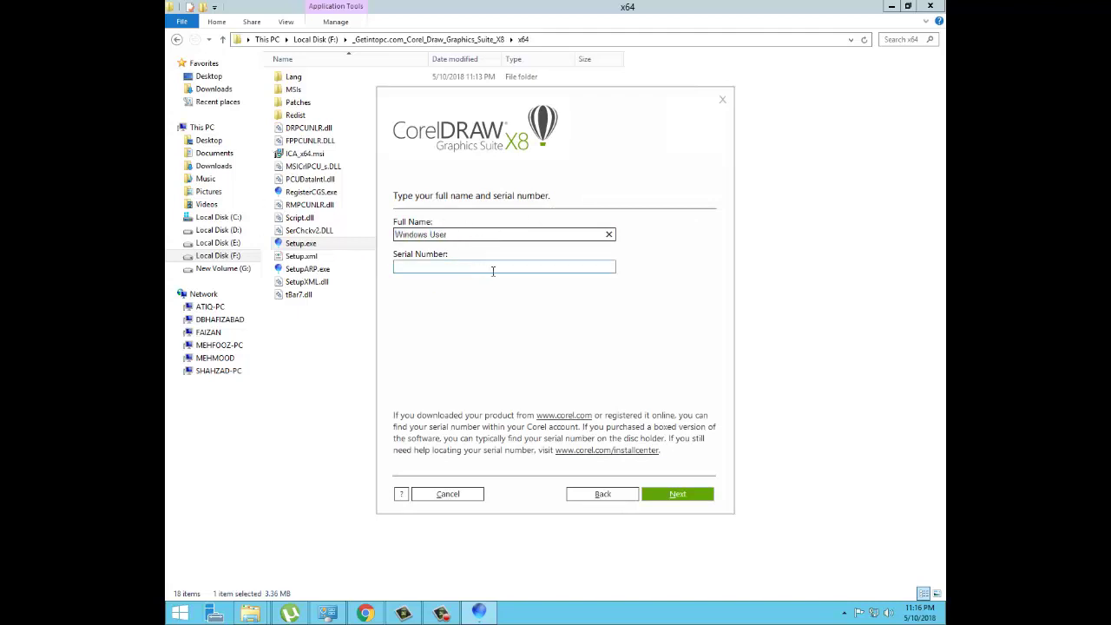
Enter the serial number, replace the full name, and continue to the installation options.
click(494, 269)
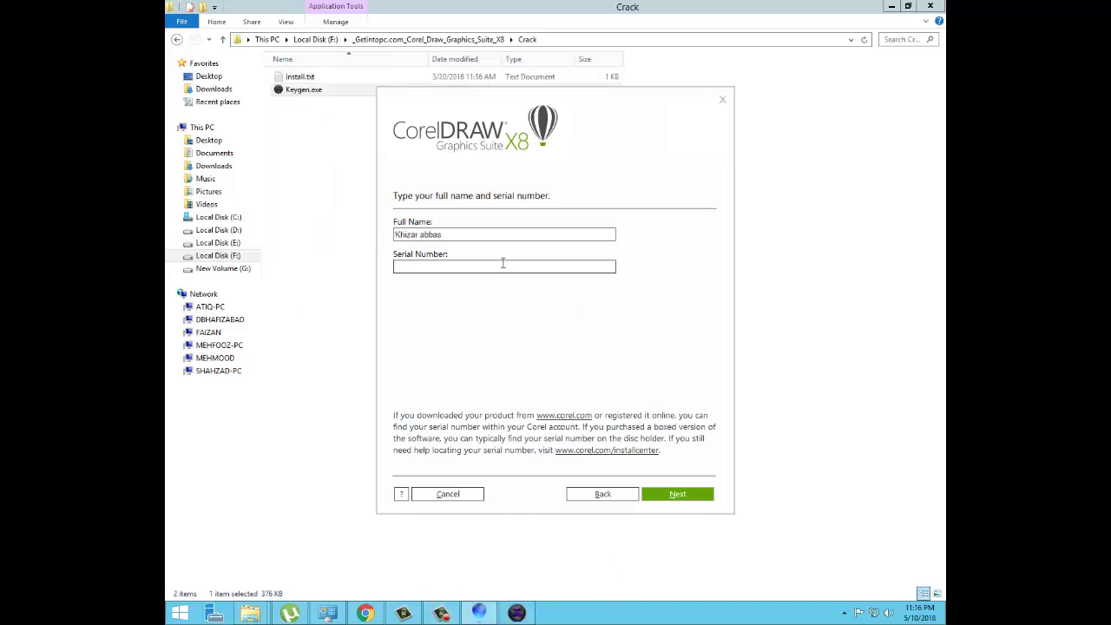
key(ctrl+v)
click(491, 229)
key(ctrl+a)
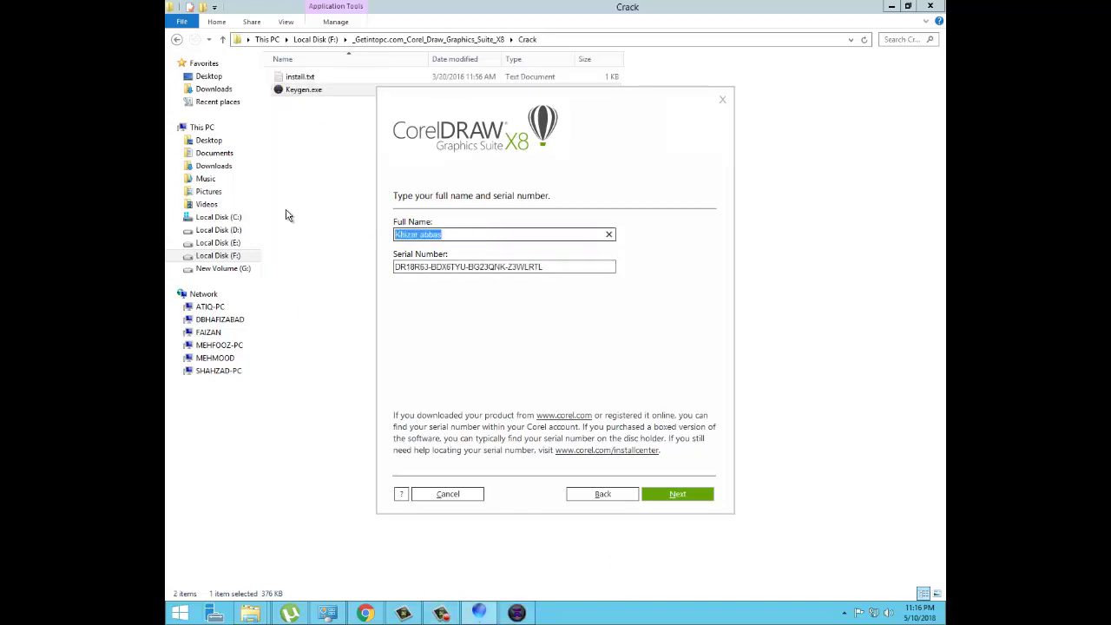
text(Ti)
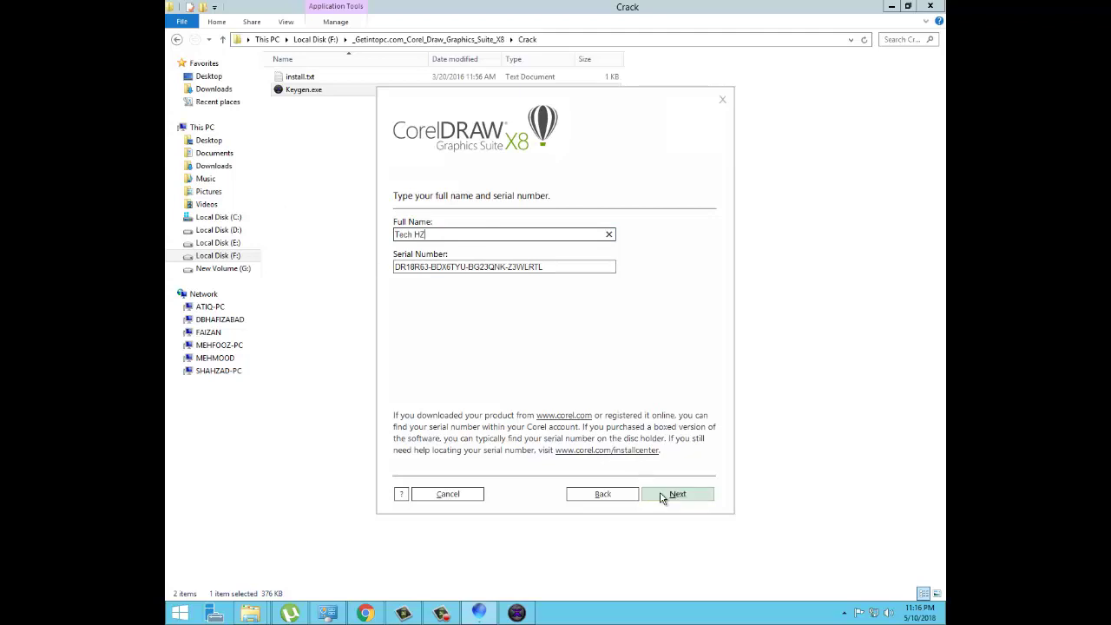
click(684, 491)
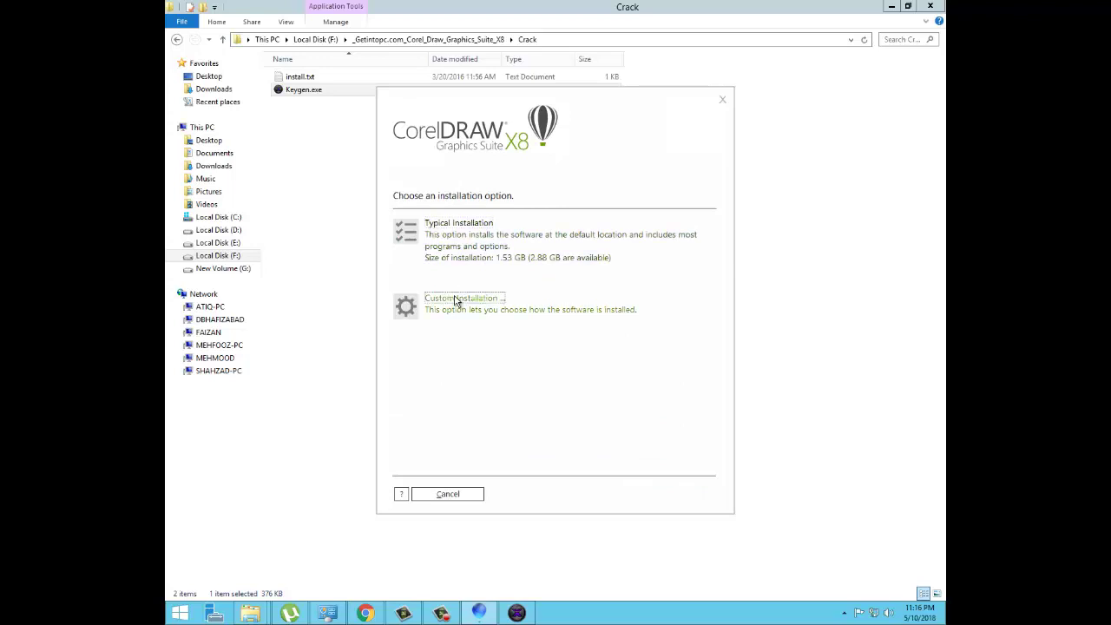
Choose a custom installation and exclude Corel PHOTO-PAINT, Corel CONNECT, Corel CAPTURE and Corel Font Manager, leaving only CorelDRAW.
click(443, 361)
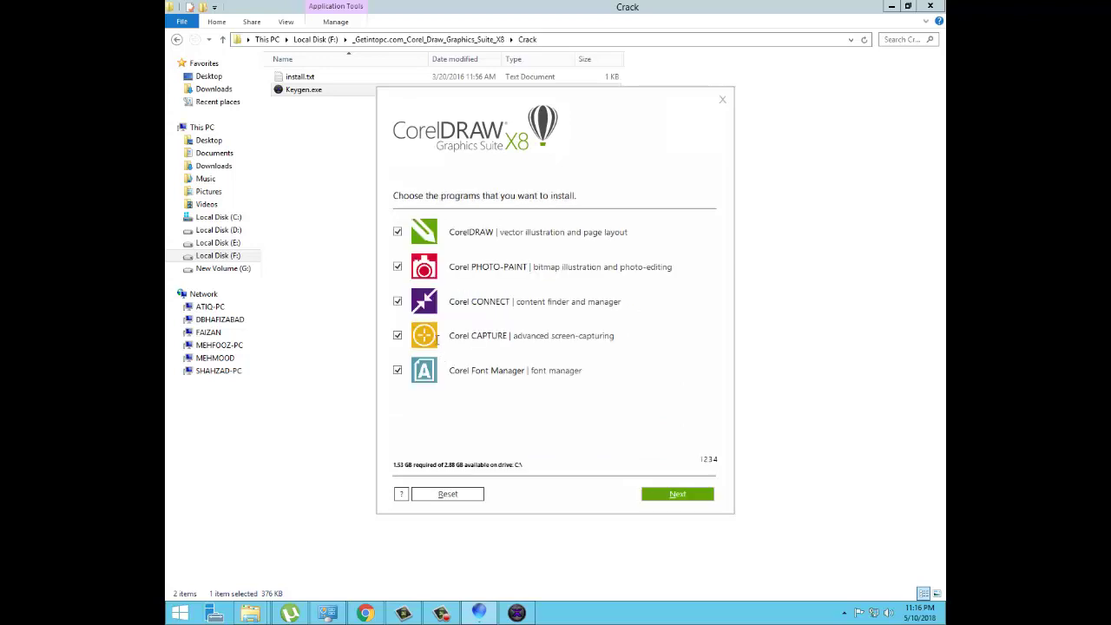
click(398, 269)
click(397, 302)
click(398, 335)
click(397, 370)
click(678, 494)
click(678, 493)
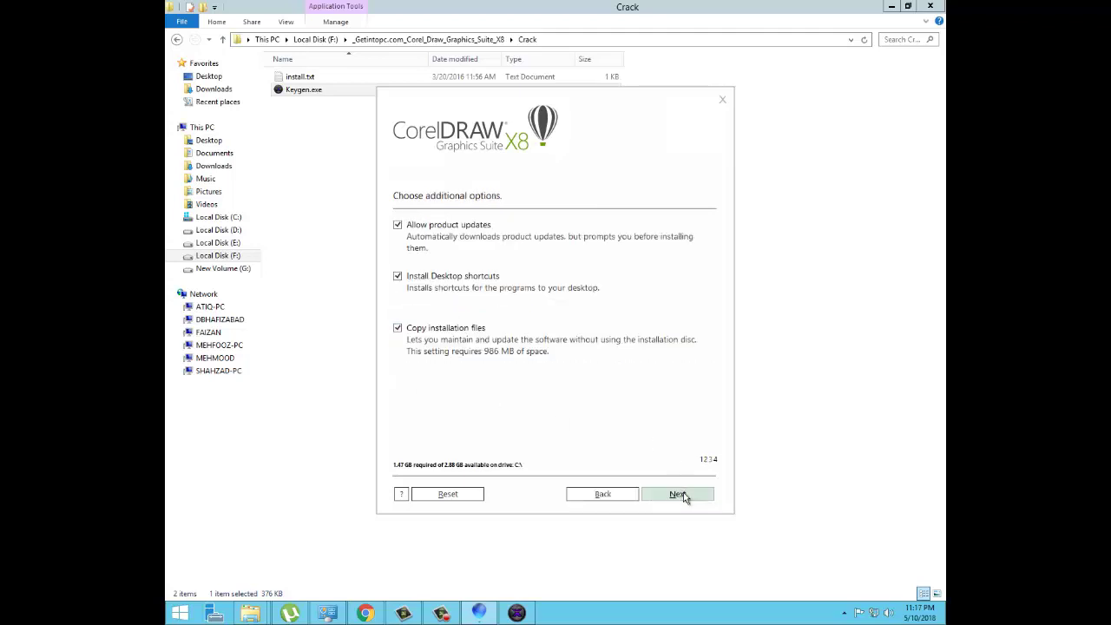
Try to install with all additional options kept, and exit the setup.
click(678, 494)
click(684, 493)
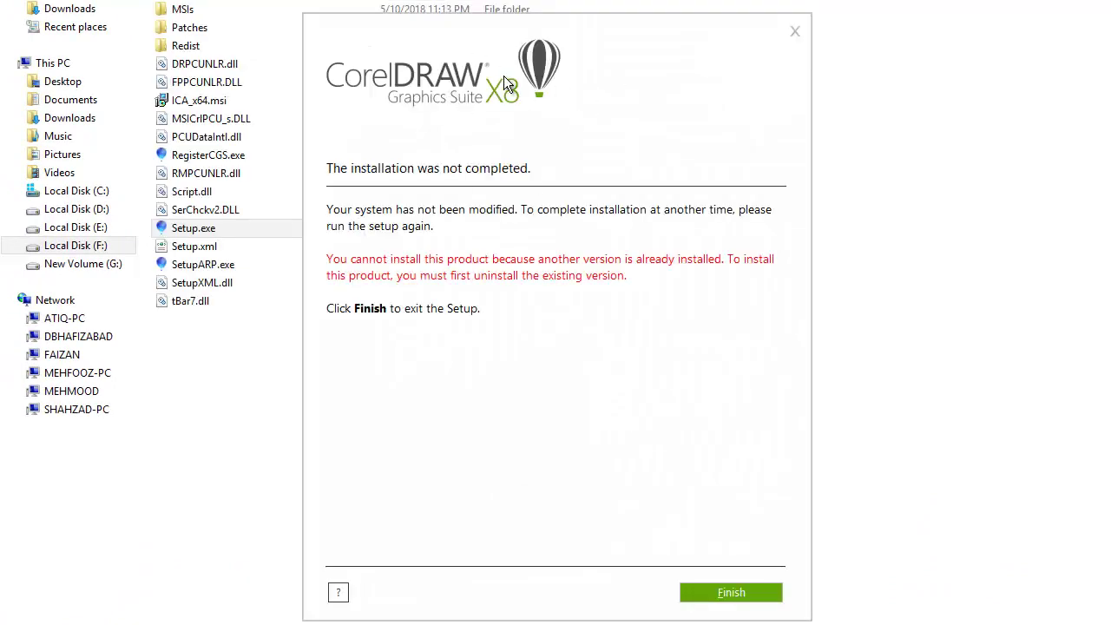
drag(503, 76, 475, 25)
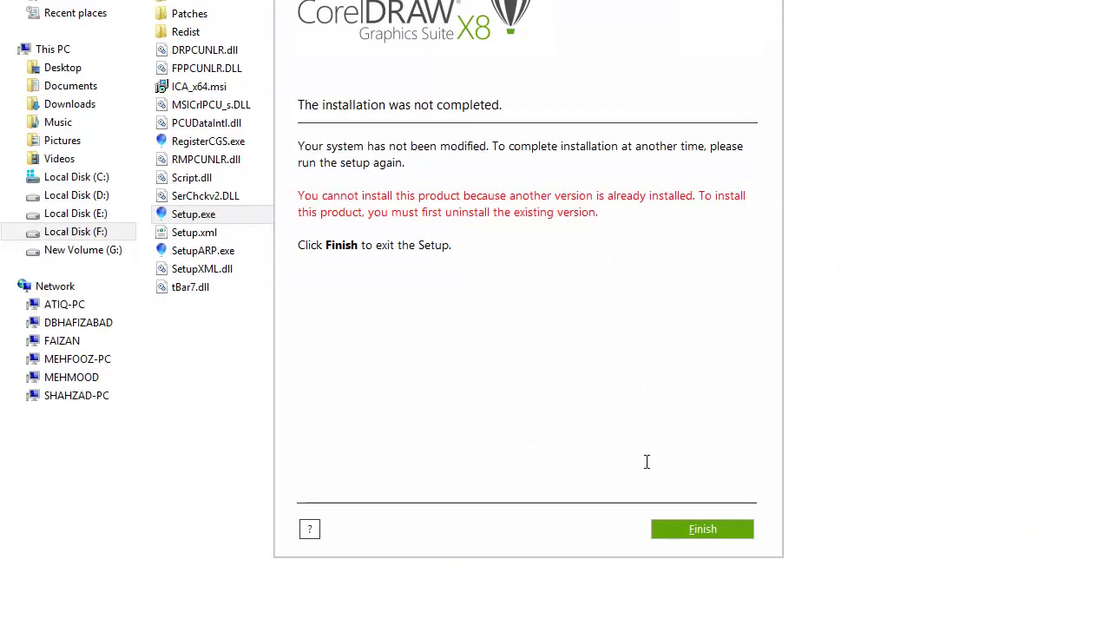
click(677, 525)
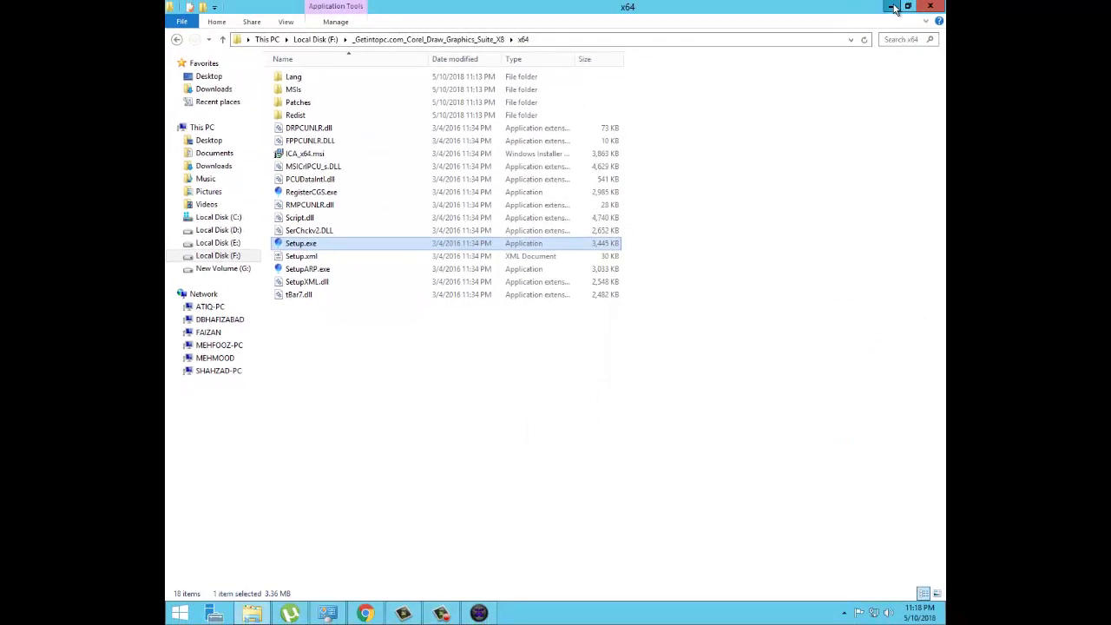
Minimize the folder window and open the Control Panel's list of programs to uninstall.
click(894, 9)
click(168, 618)
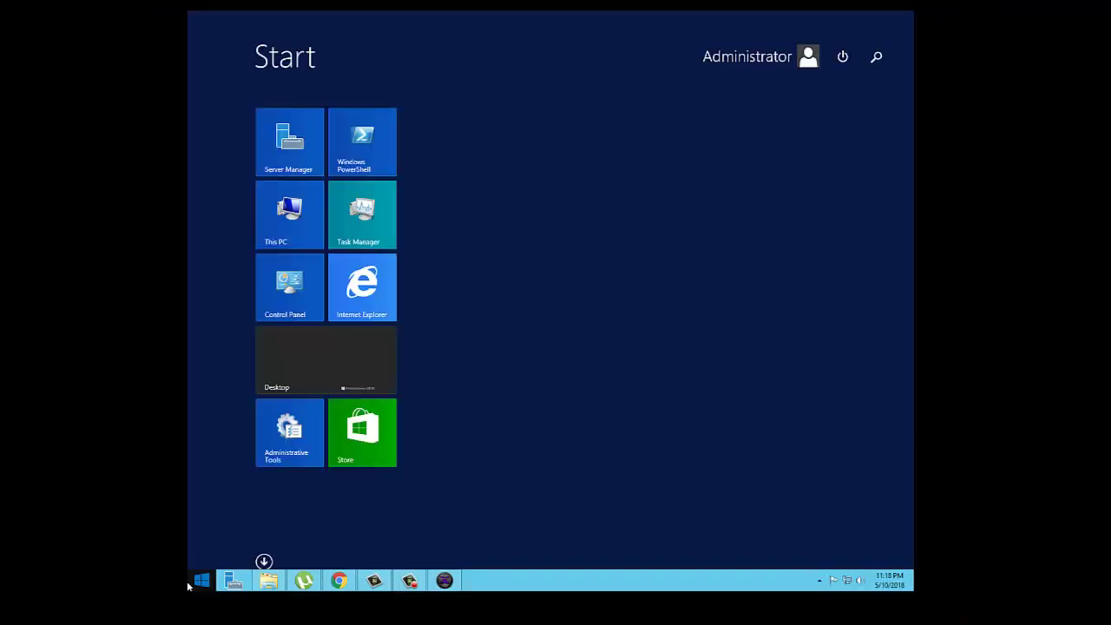
text(contr)
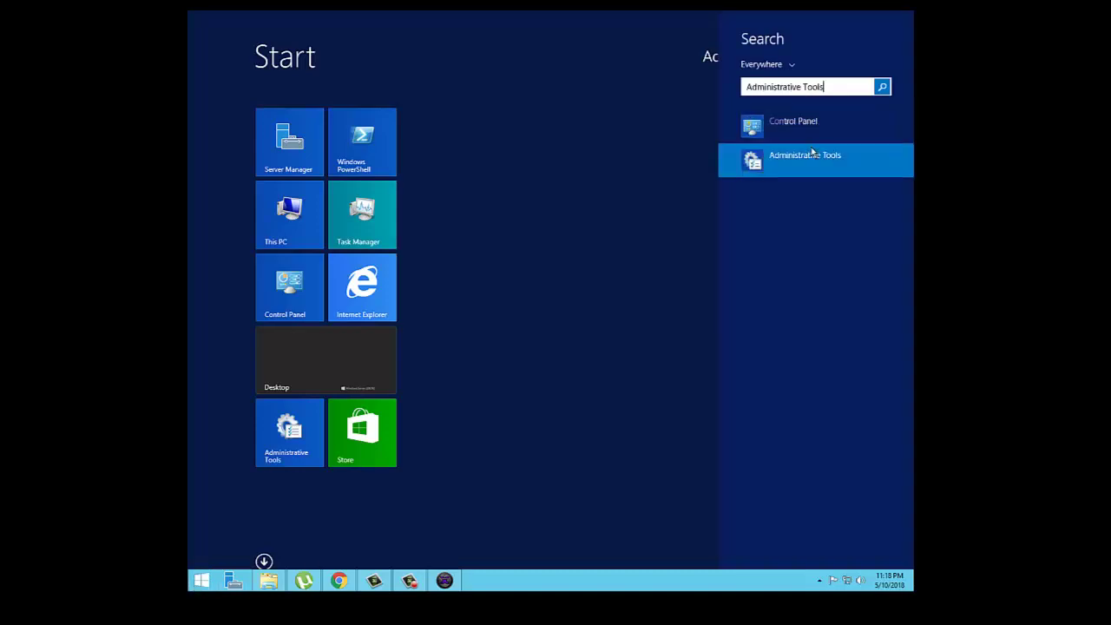
click(789, 124)
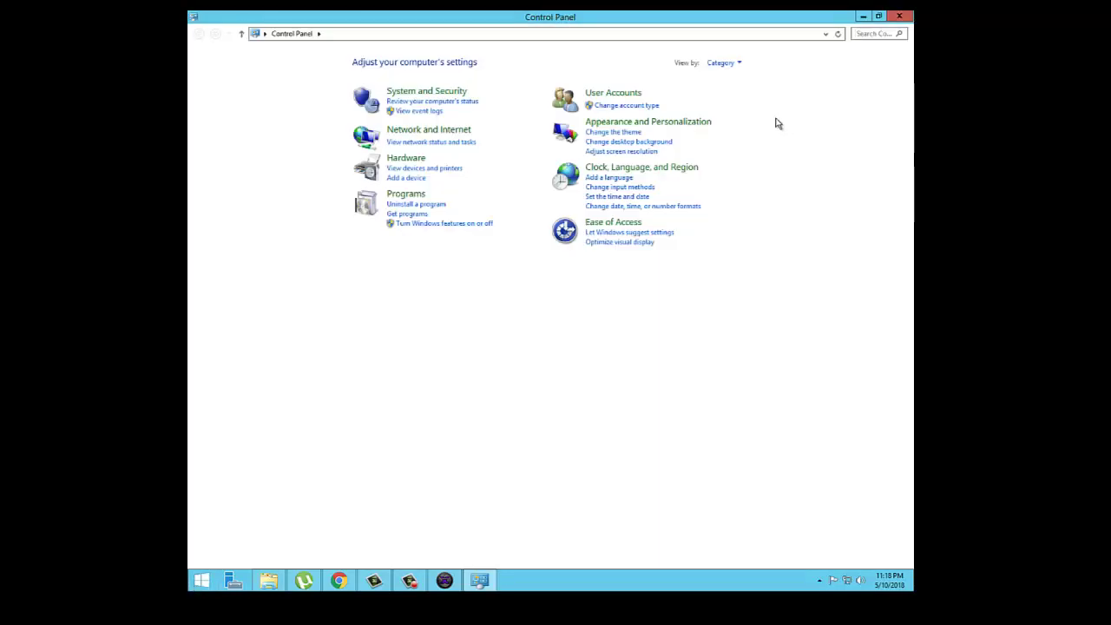
click(418, 204)
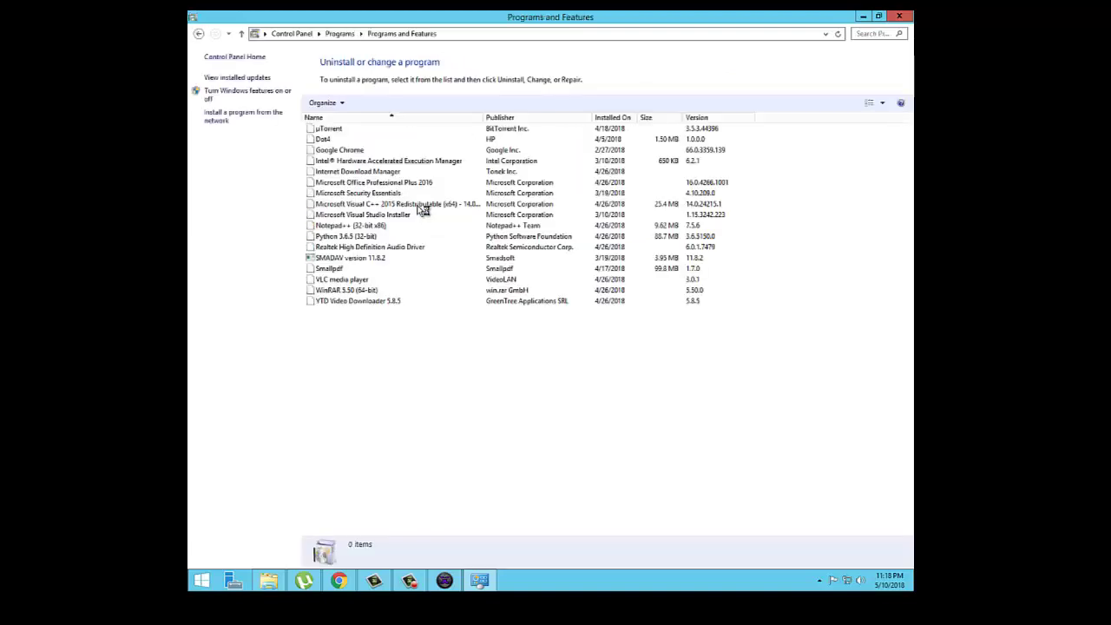
Change the view of the installed programs to tiles.
click(868, 102)
click(881, 102)
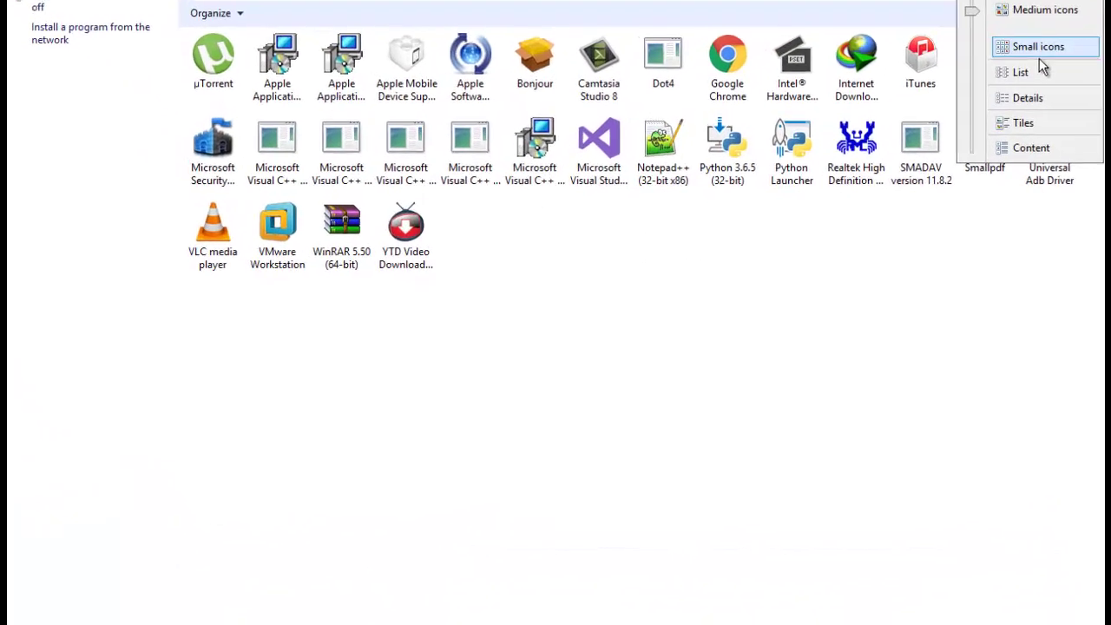
click(1024, 72)
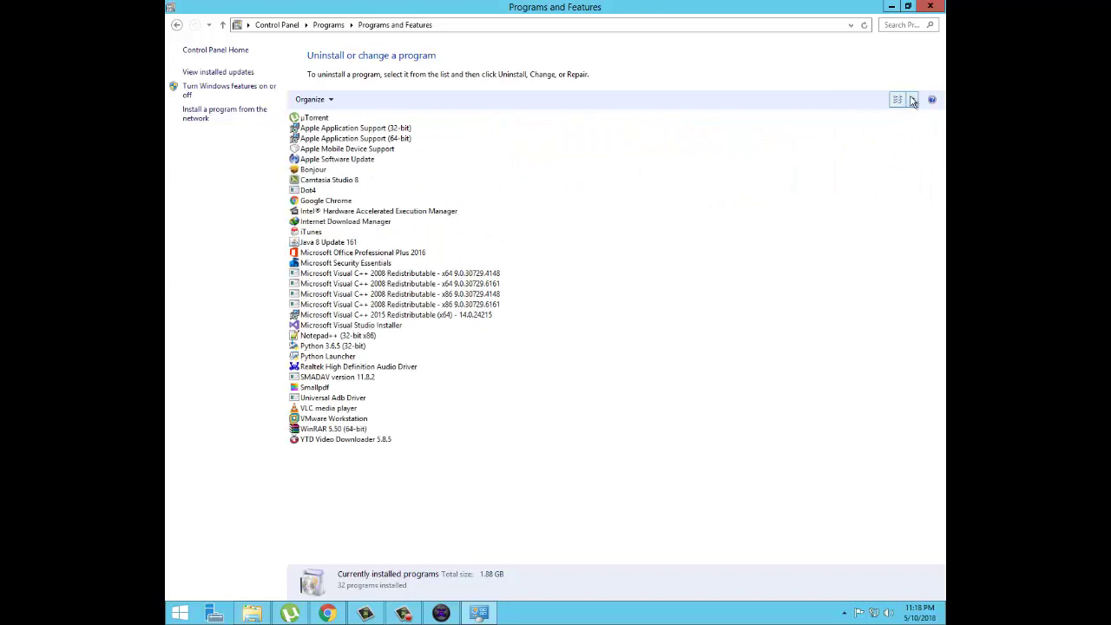
click(1055, 15)
click(900, 132)
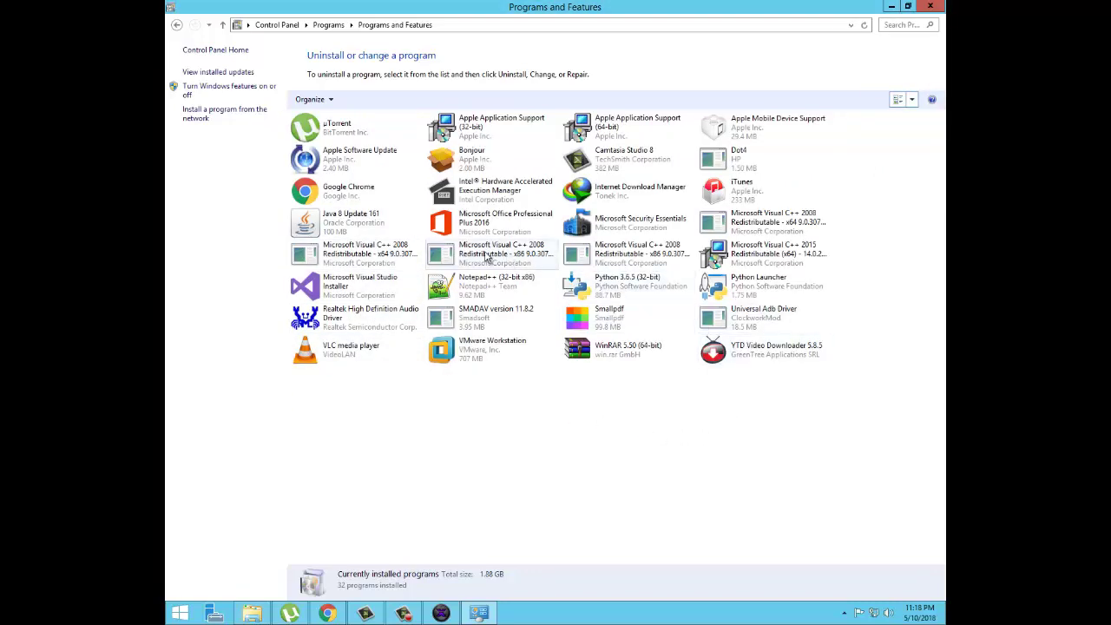
Uninstall Microsoft Visual C++ 2015 Redistributable (x64) - 14.0.24215 and close its setup dialog.
click(776, 257)
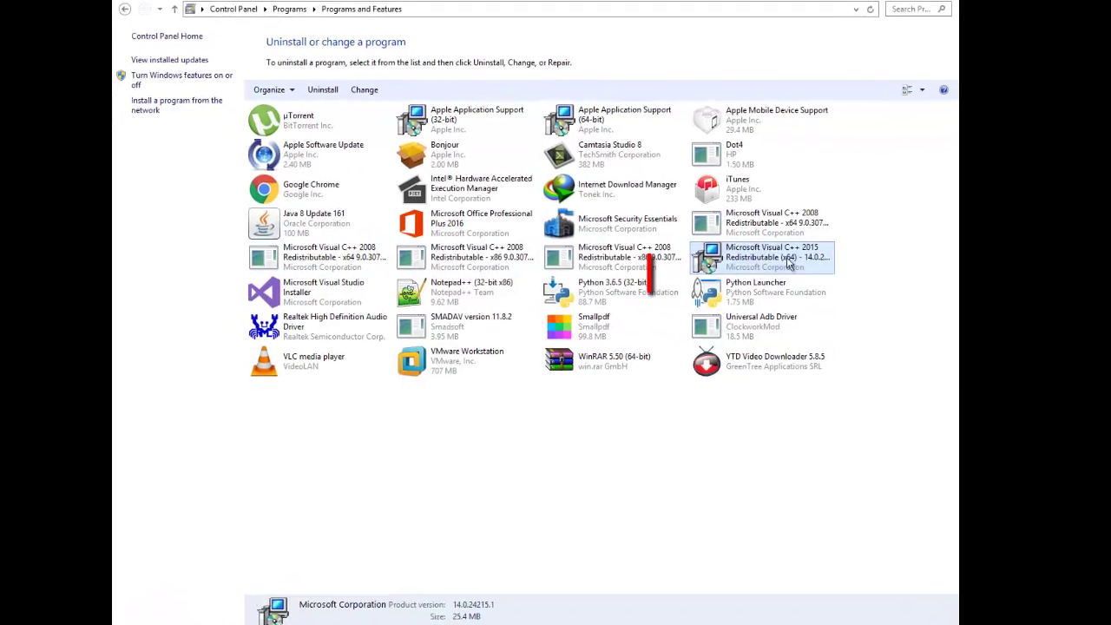
right_click(777, 262)
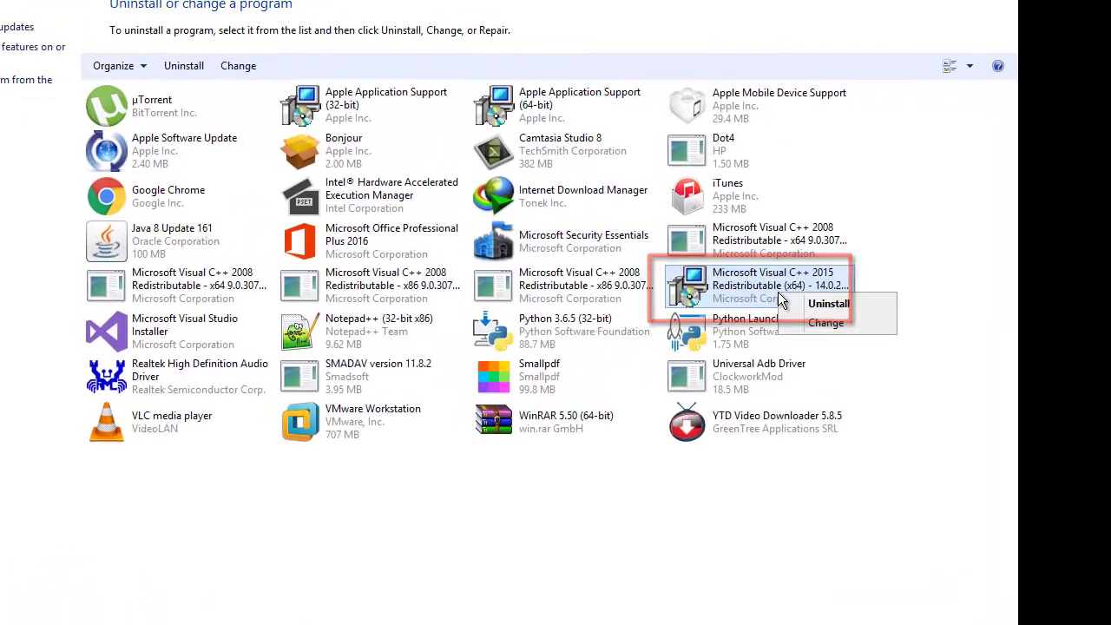
click(784, 302)
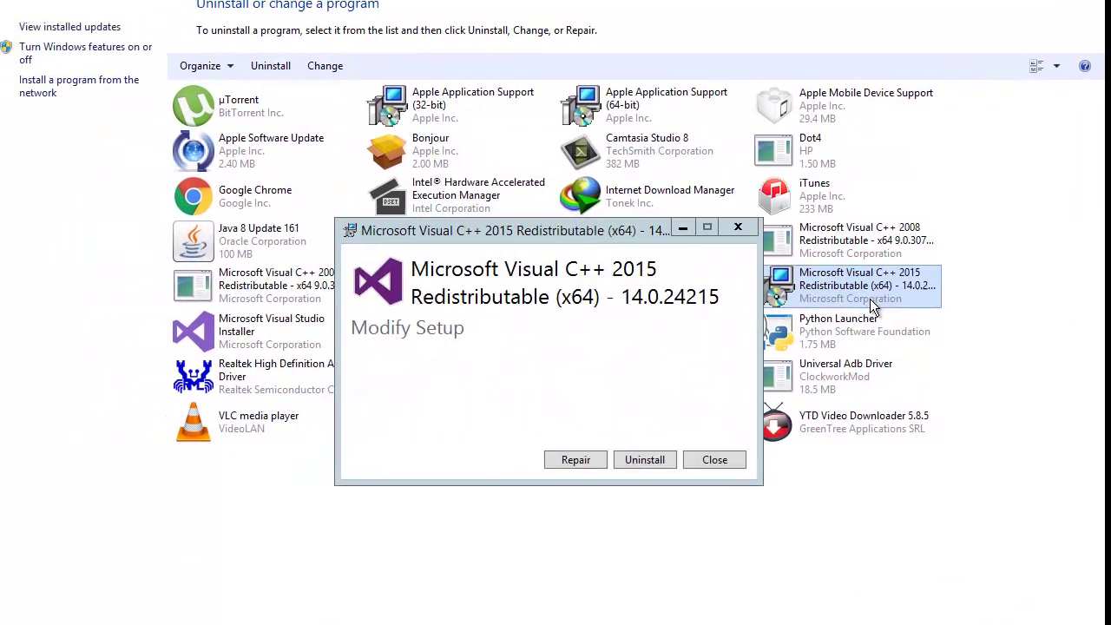
click(643, 457)
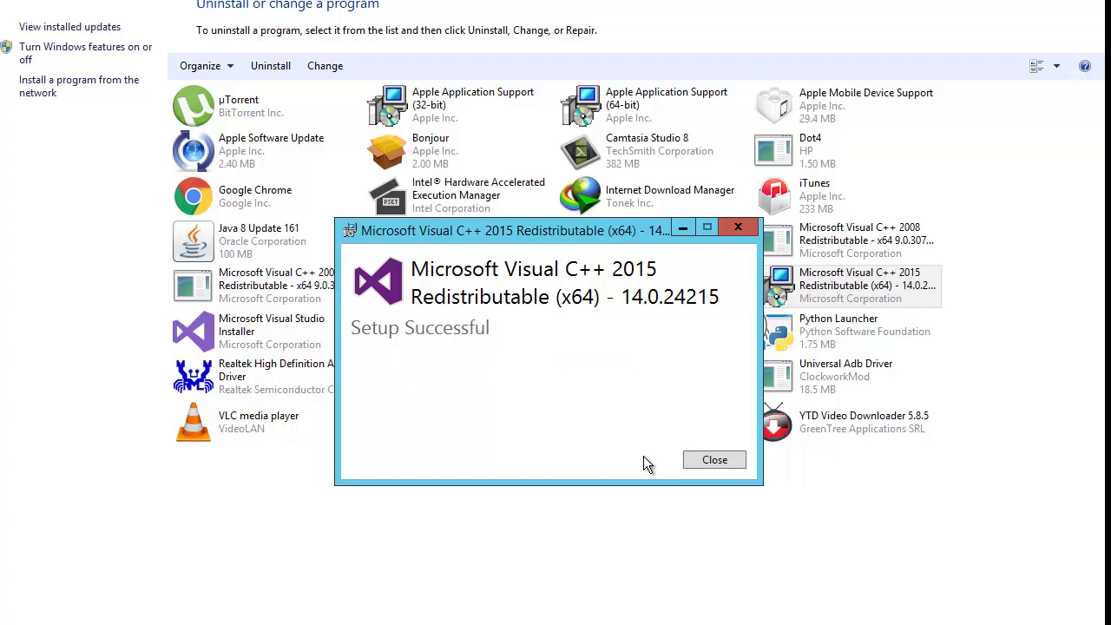
click(713, 460)
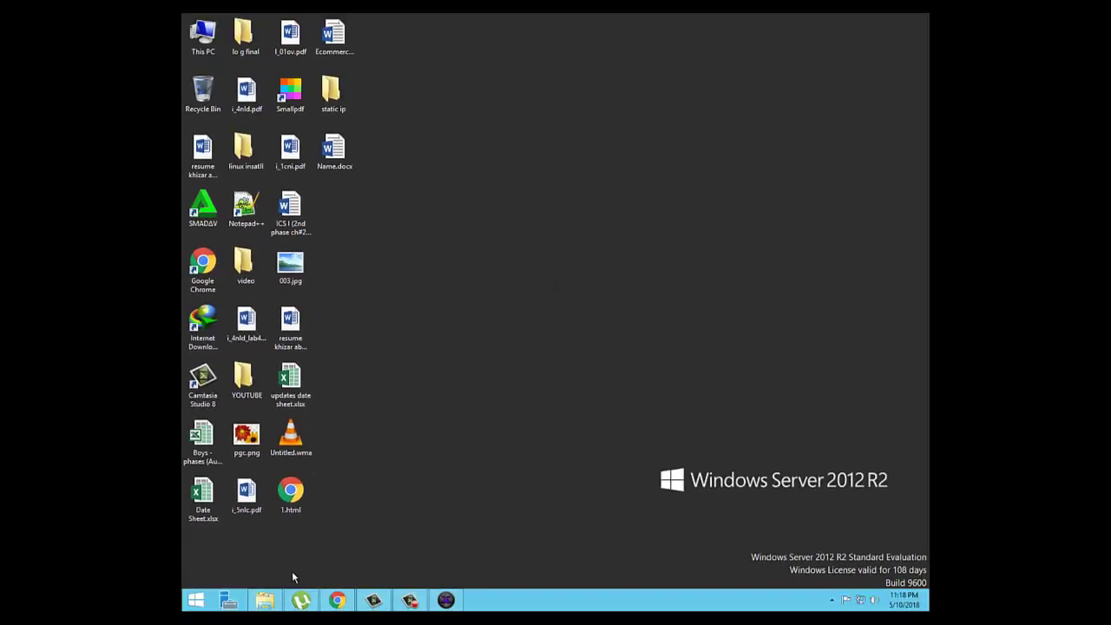
Return to the x64 folder, run Setup.exe again as administrator, and accept the license and terms.
click(265, 600)
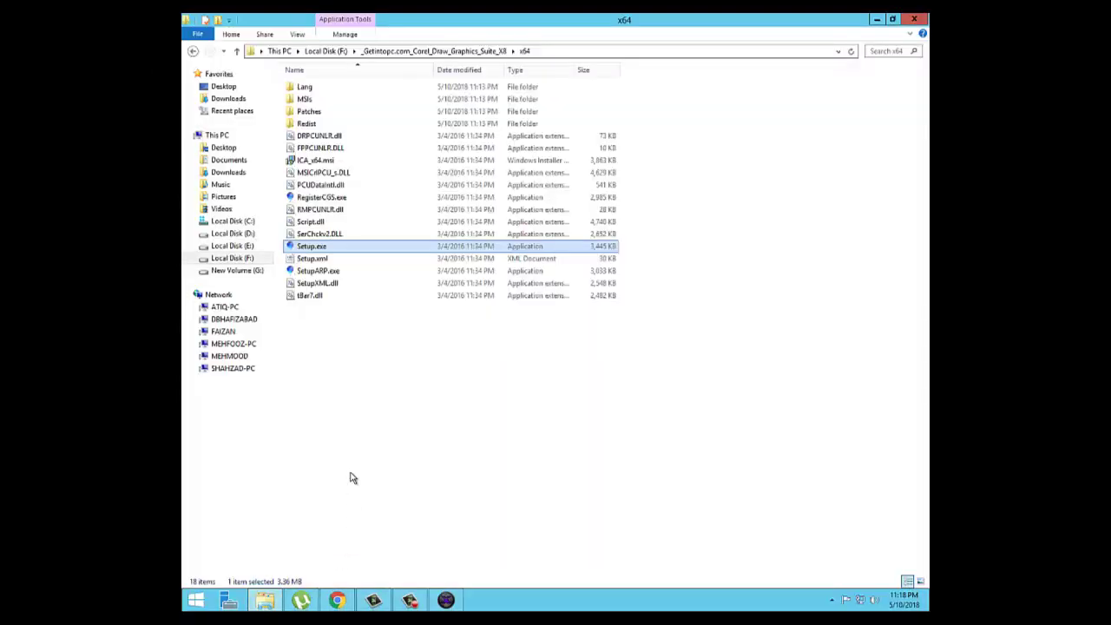
right_click(332, 247)
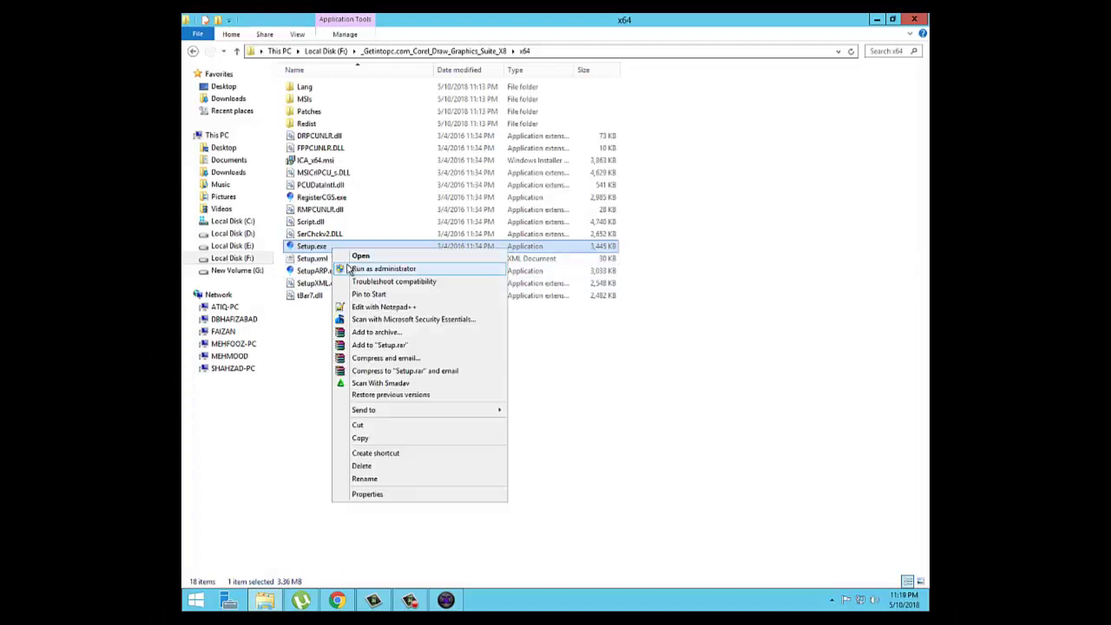
click(352, 267)
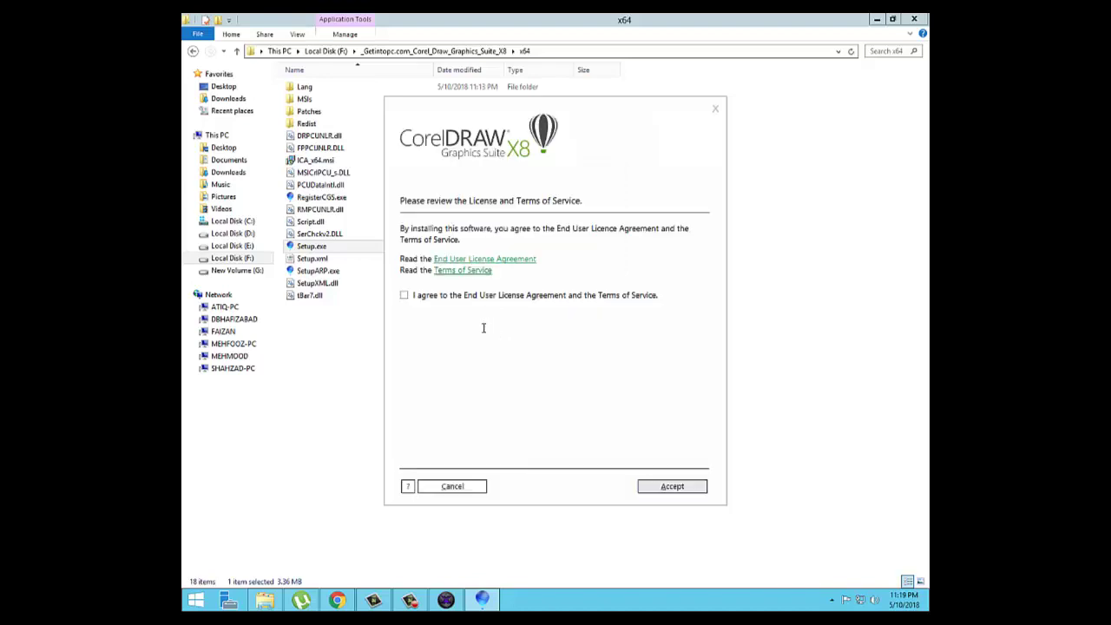
click(404, 295)
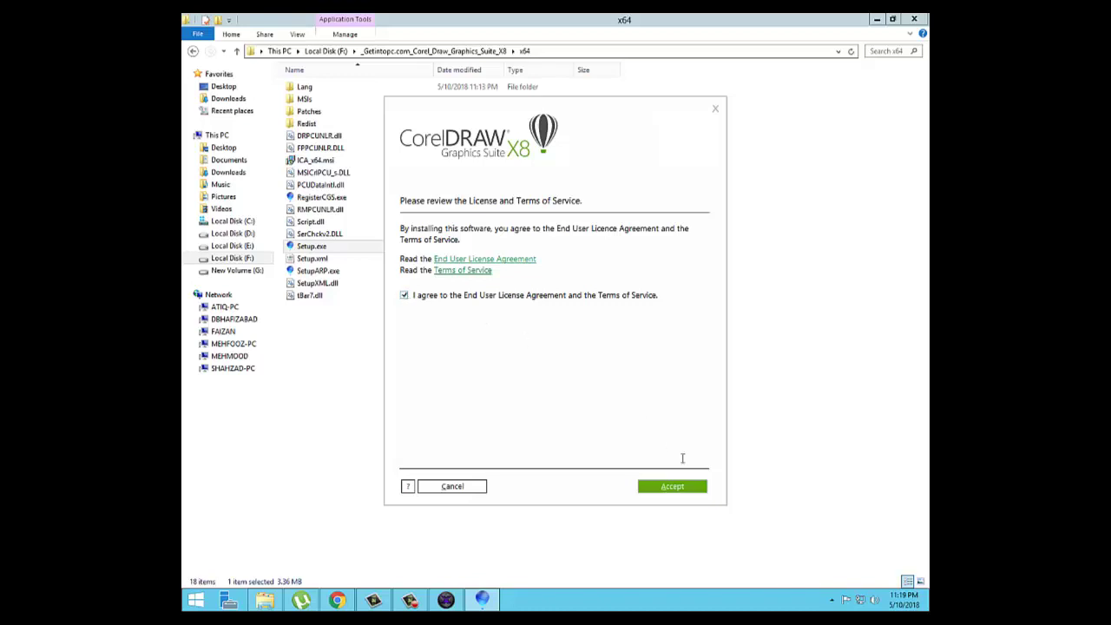
click(673, 486)
Paste the serial number into the restarted setup and replace the default full name.
click(478, 269)
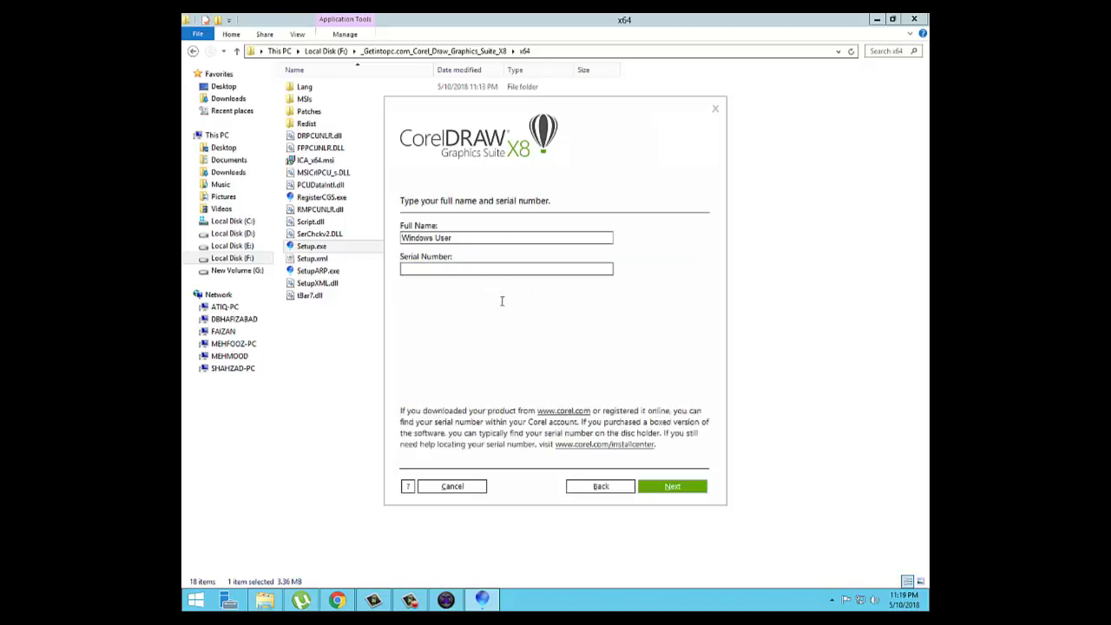
key(ctrl+v)
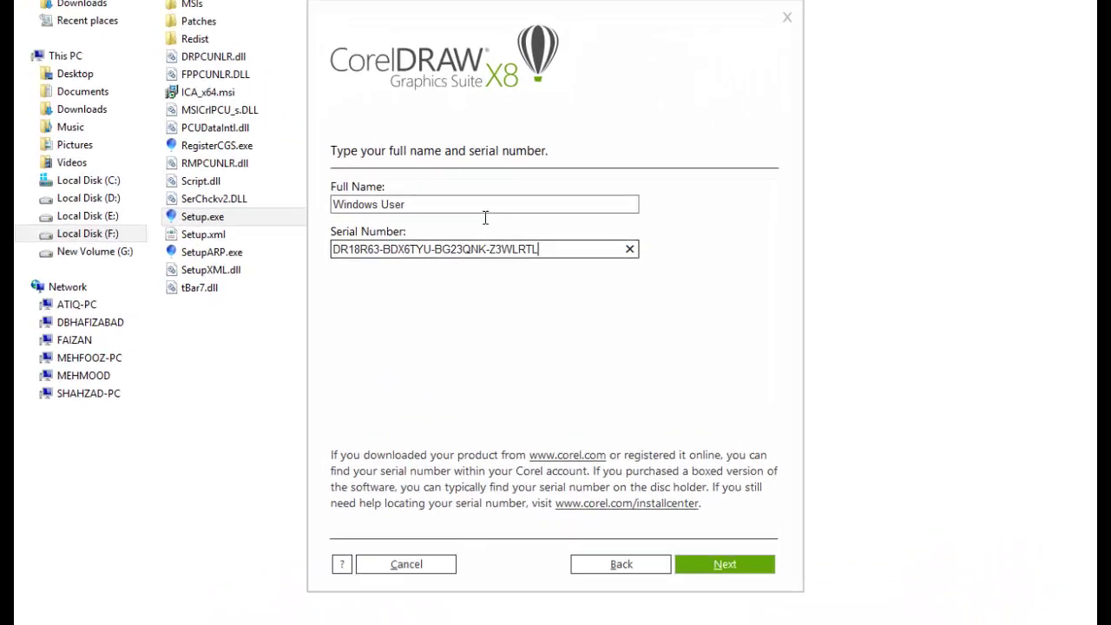
click(497, 236)
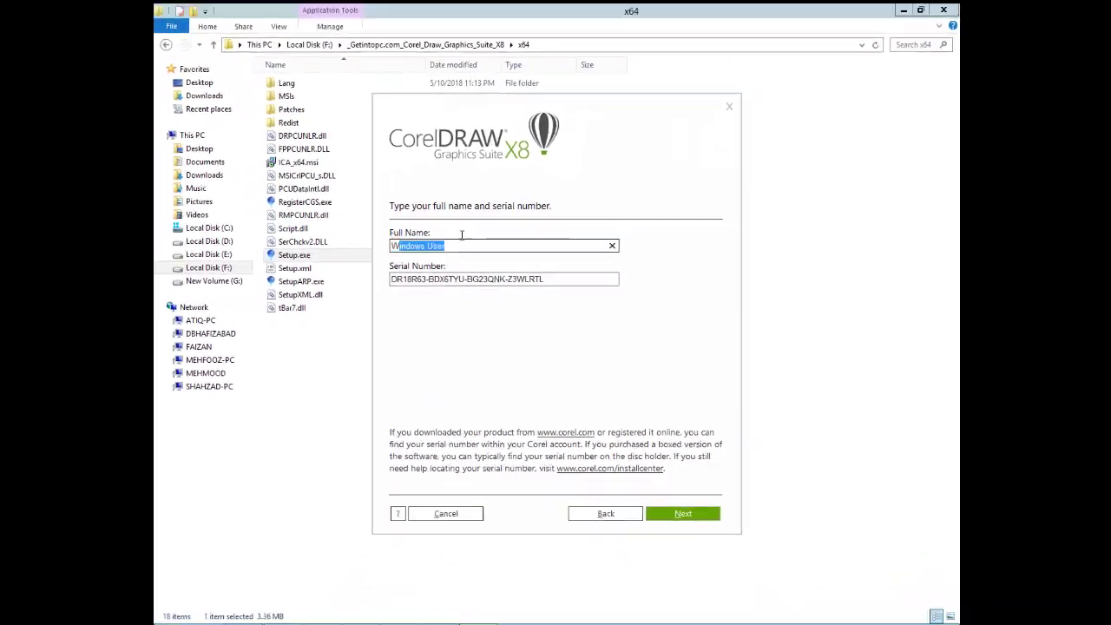
drag(476, 251, 343, 249)
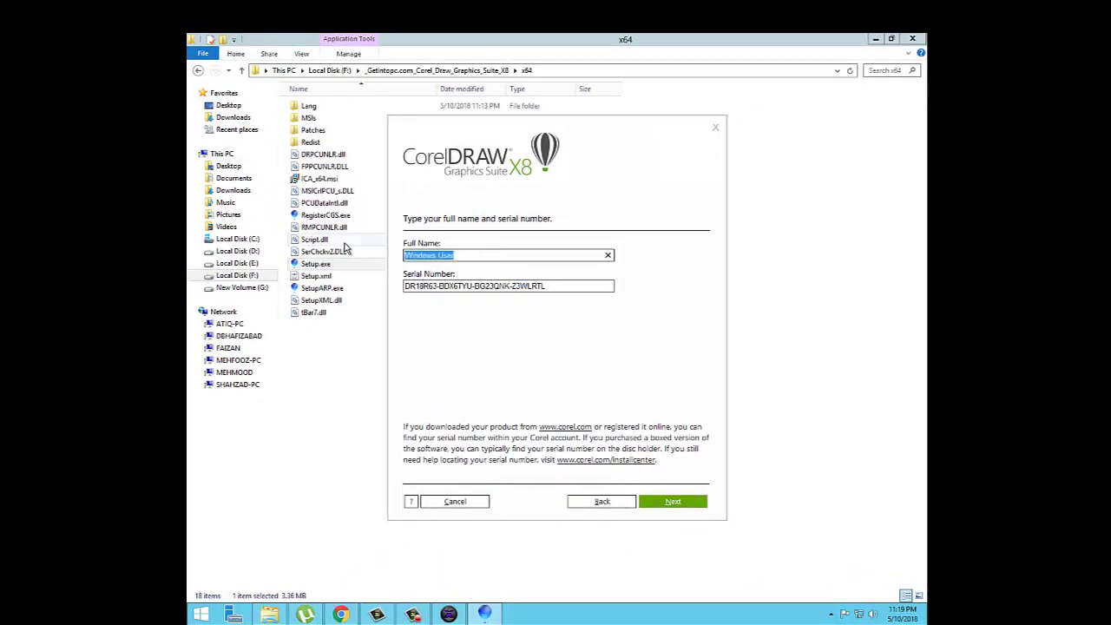
text(Tech hz)
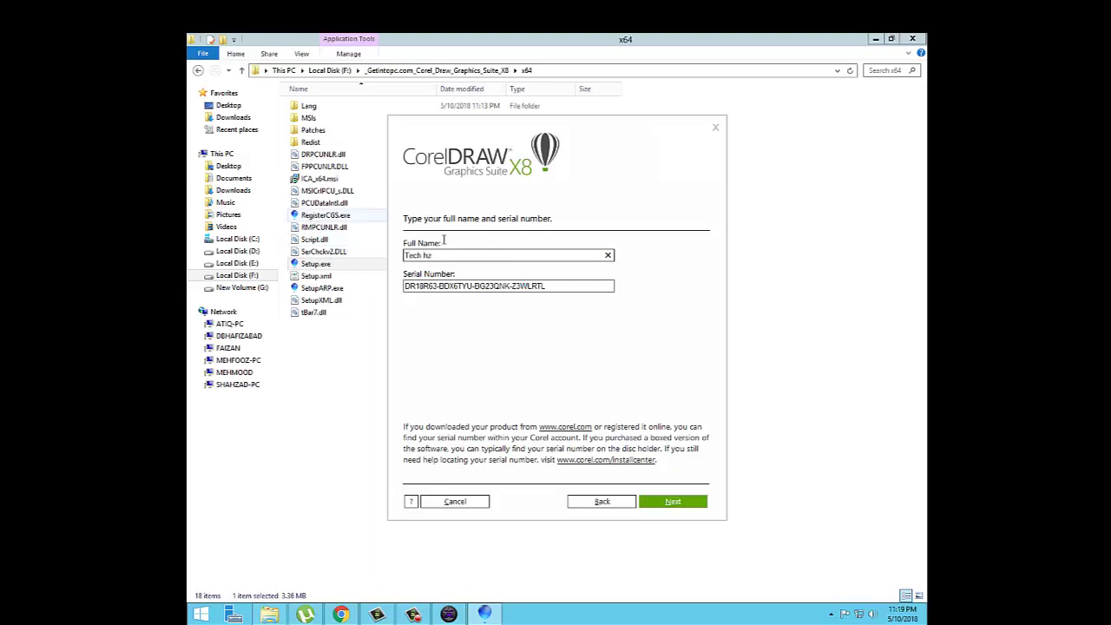
Continue past the name and serial number, choose Custom Installation, and accept all listed programs and the default program features.
click(670, 502)
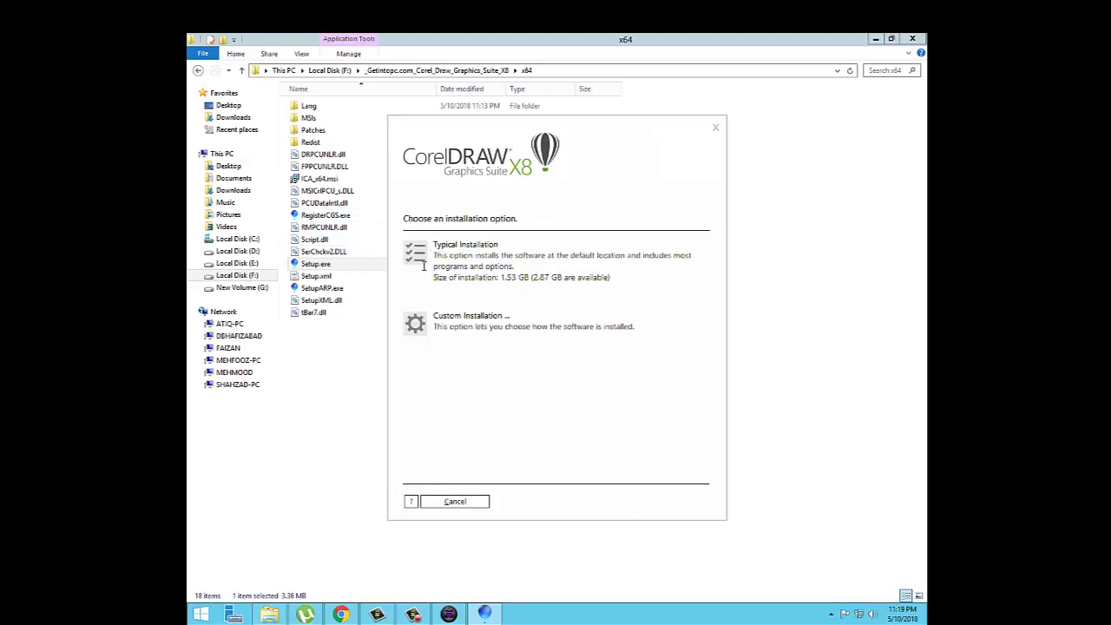
click(419, 328)
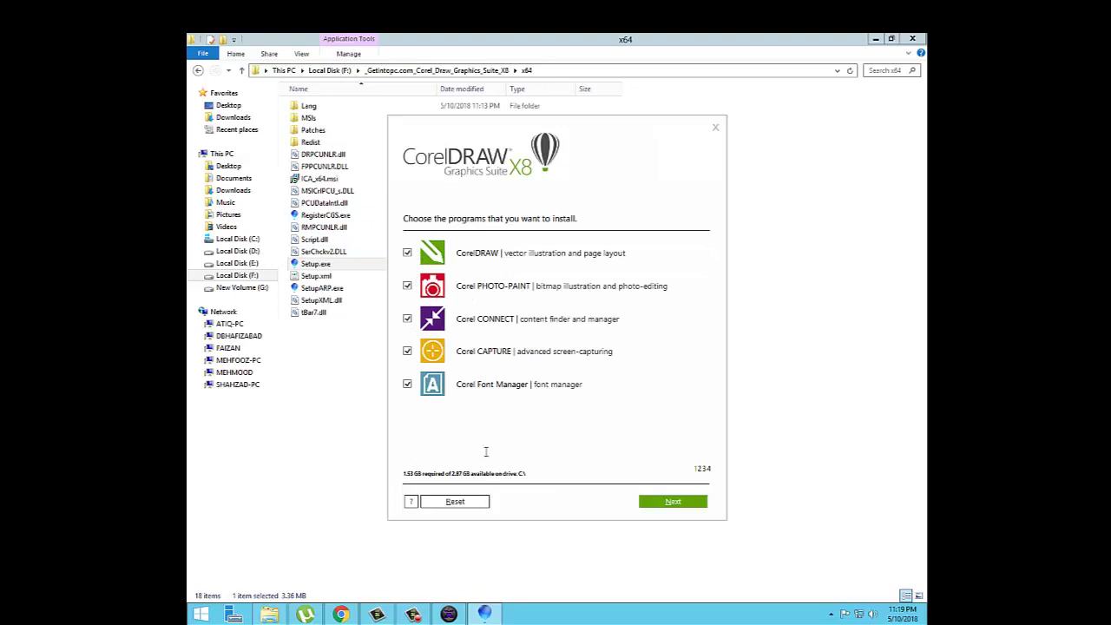
click(669, 501)
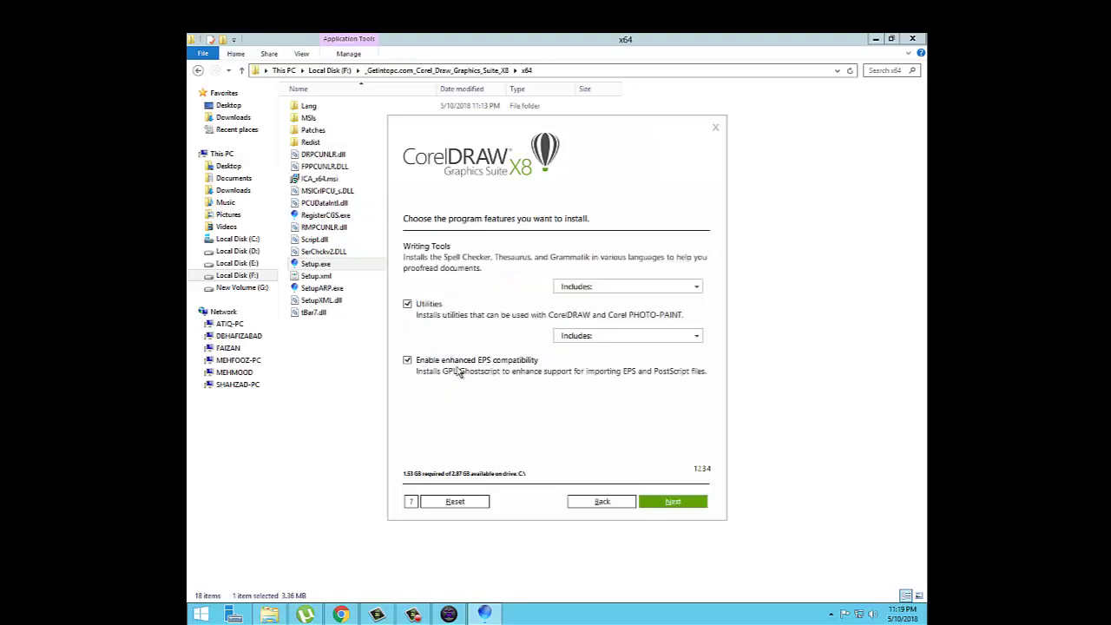
click(685, 500)
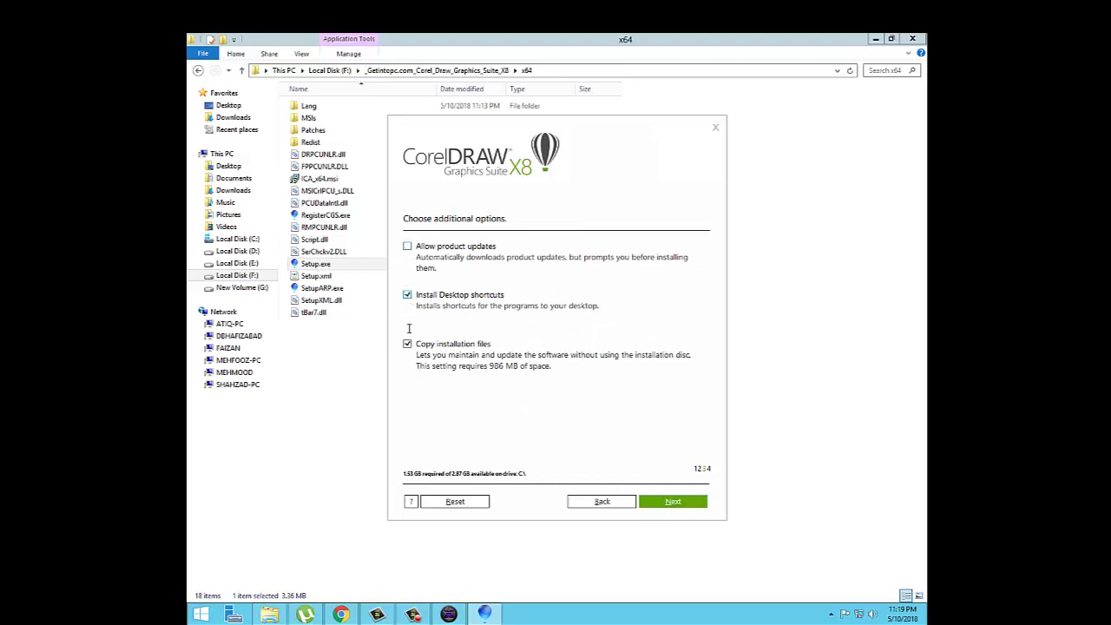
Accept desktop shortcuts and copied installation files without product updates, keep the default path and English, and start the installation.
click(664, 503)
click(646, 379)
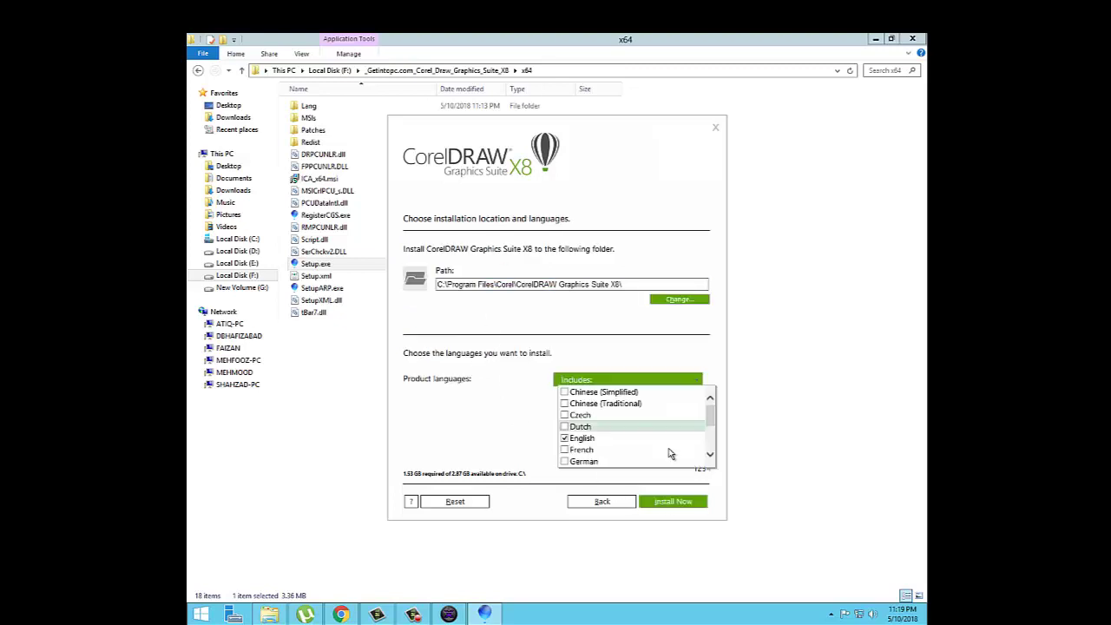
click(675, 501)
click(675, 500)
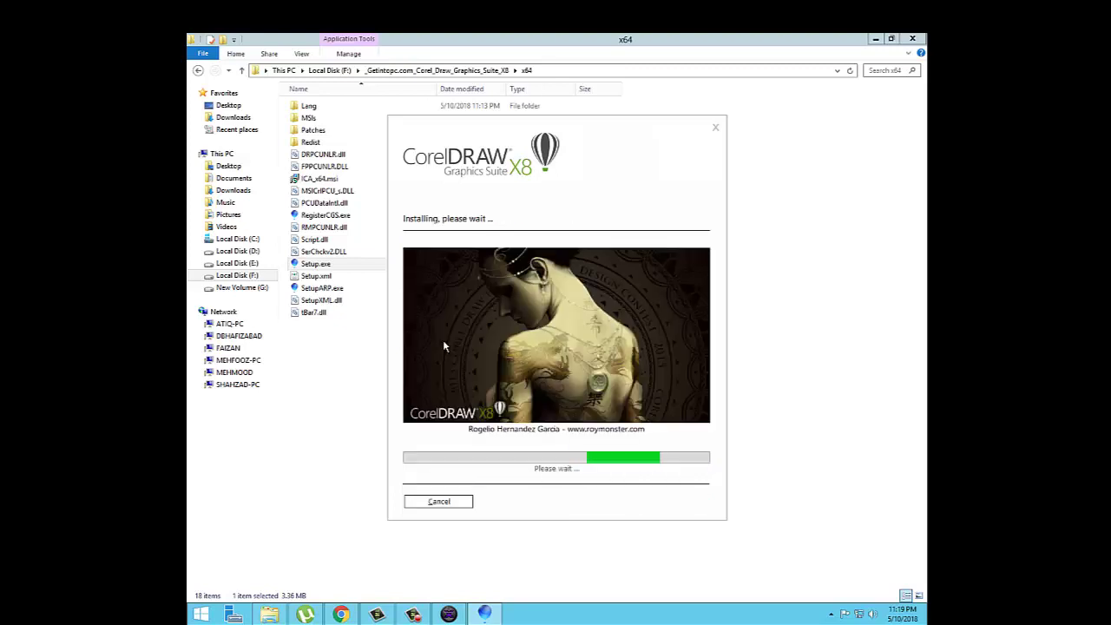